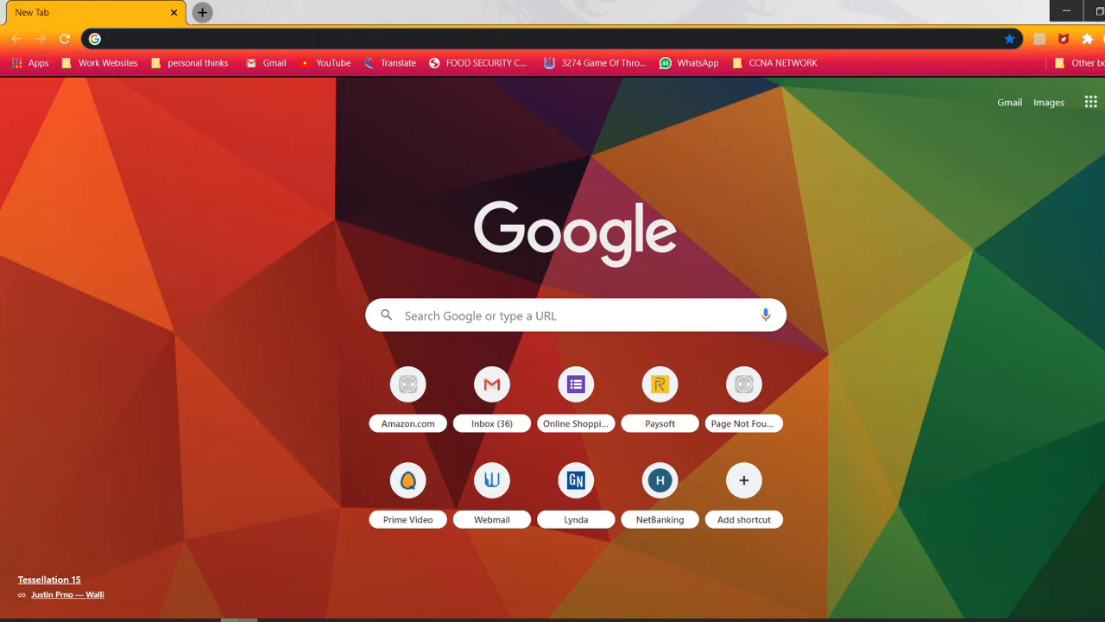
Search the web for gns3 and open its Free Download page to review the Windows, Mac and Linux installers
text(gns3)
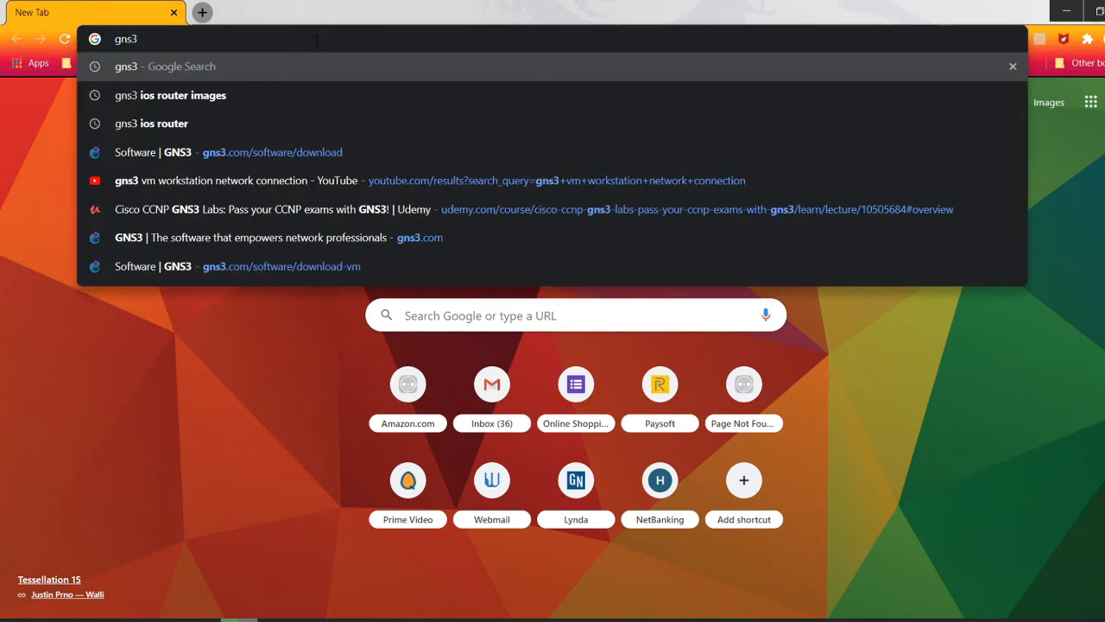
key(Return)
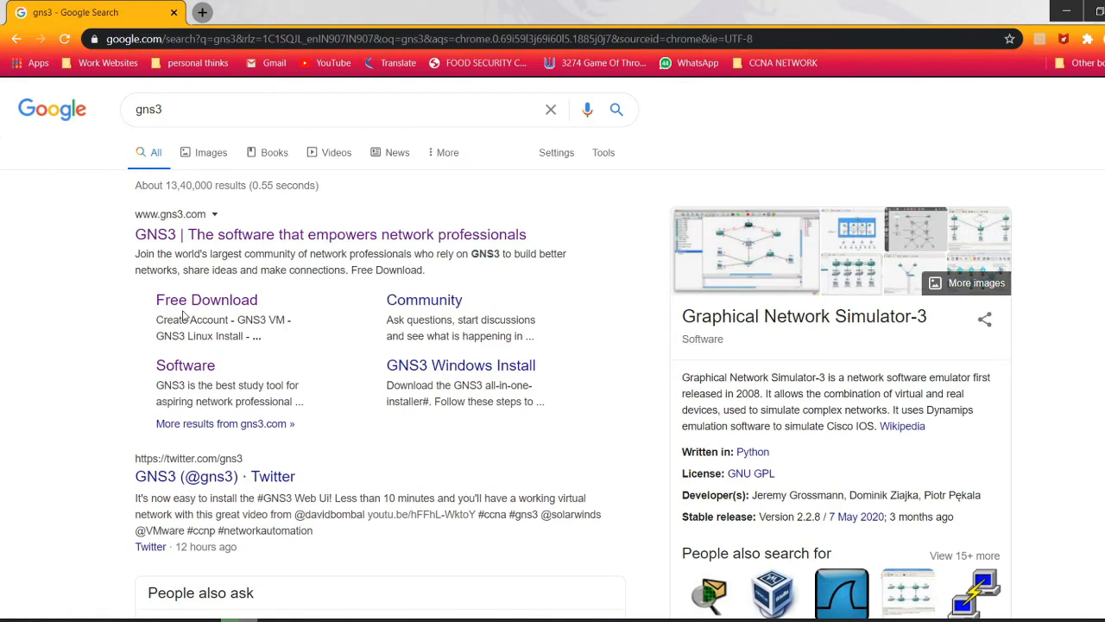
click(252, 308)
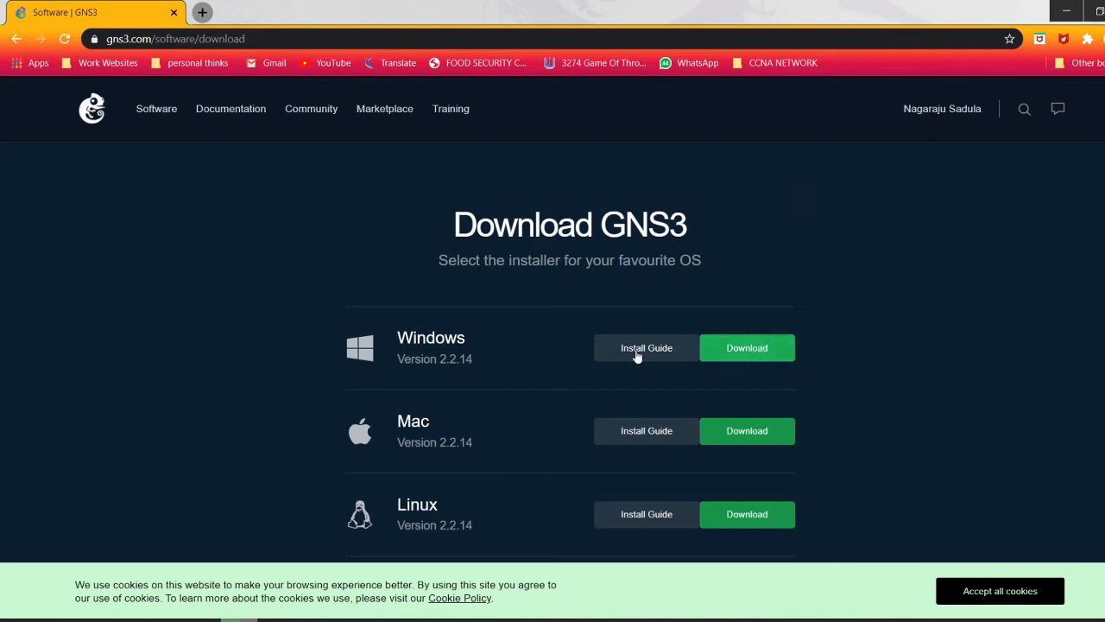
drag(395, 338, 477, 356)
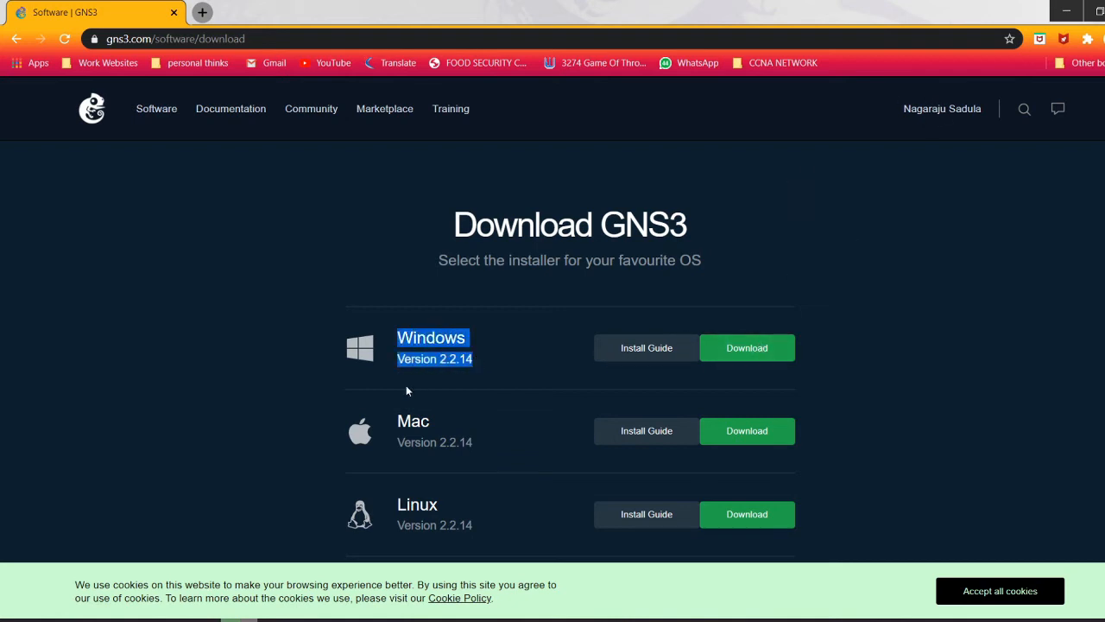
drag(397, 425, 460, 442)
drag(399, 509, 467, 525)
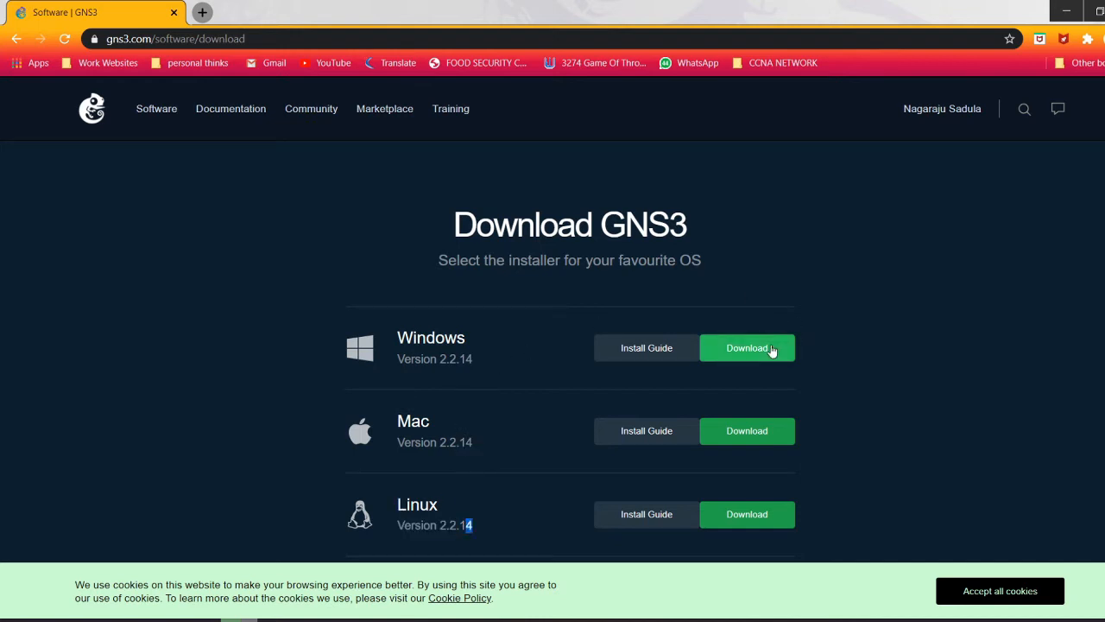
Show the downloaded GNS3-2.2.14-all-in-one-regular installer in its folder with extra large icons and run it as administrator
key(ctrl+j)
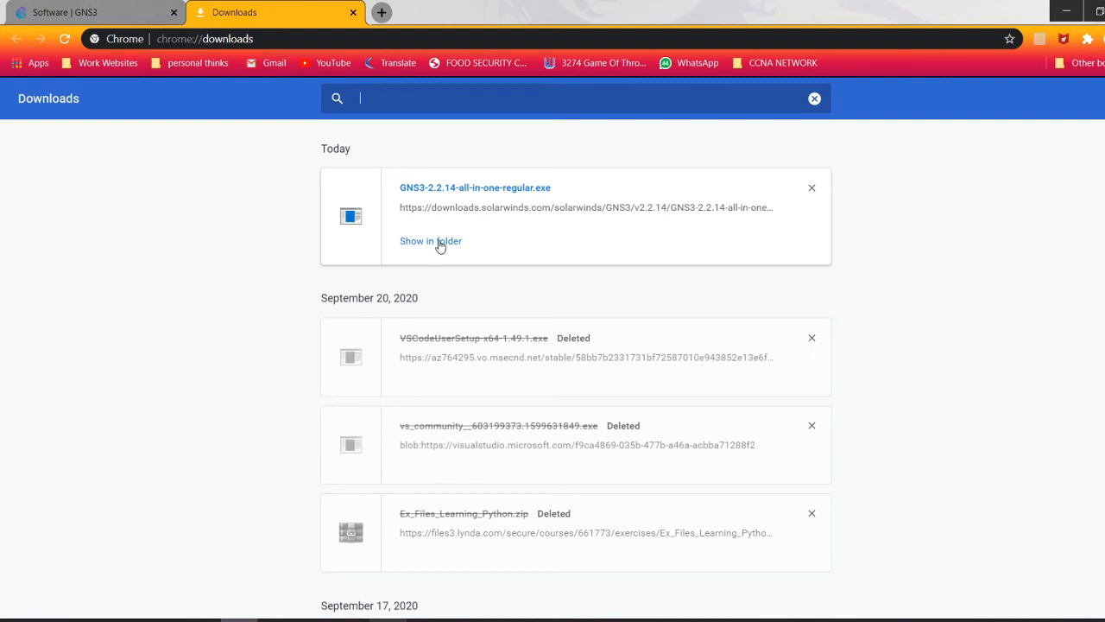
click(447, 245)
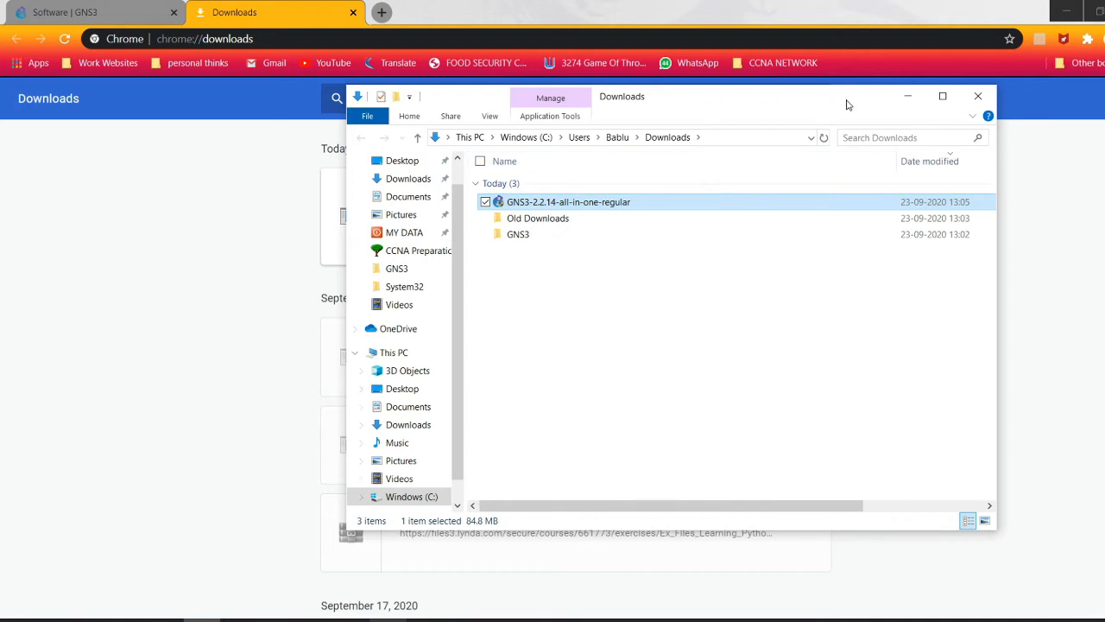
click(943, 96)
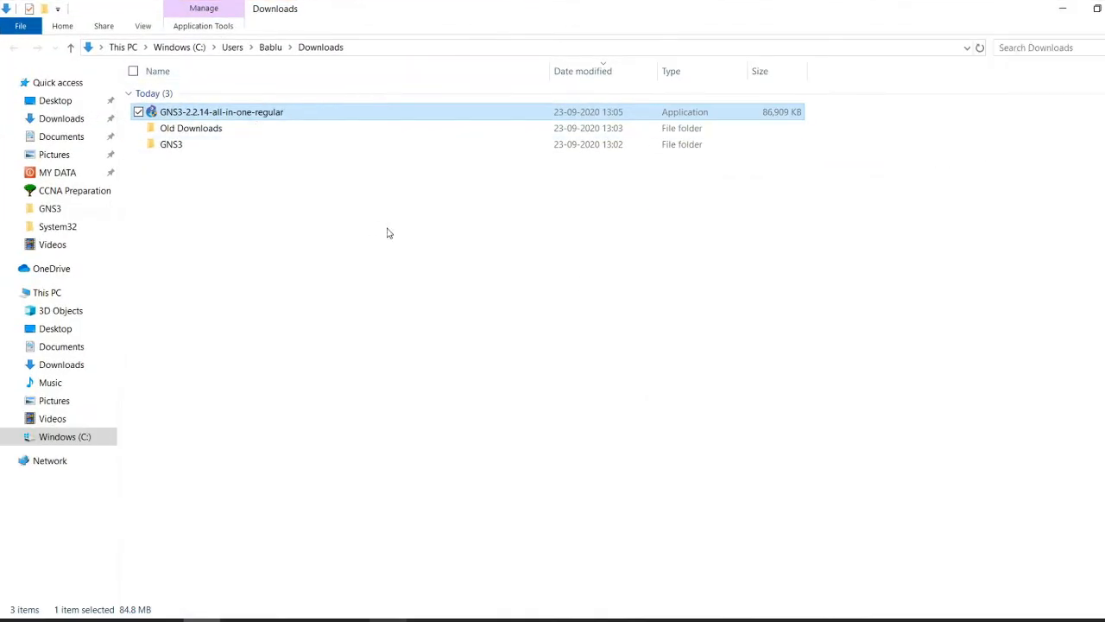
key(ctrl+shift+2)
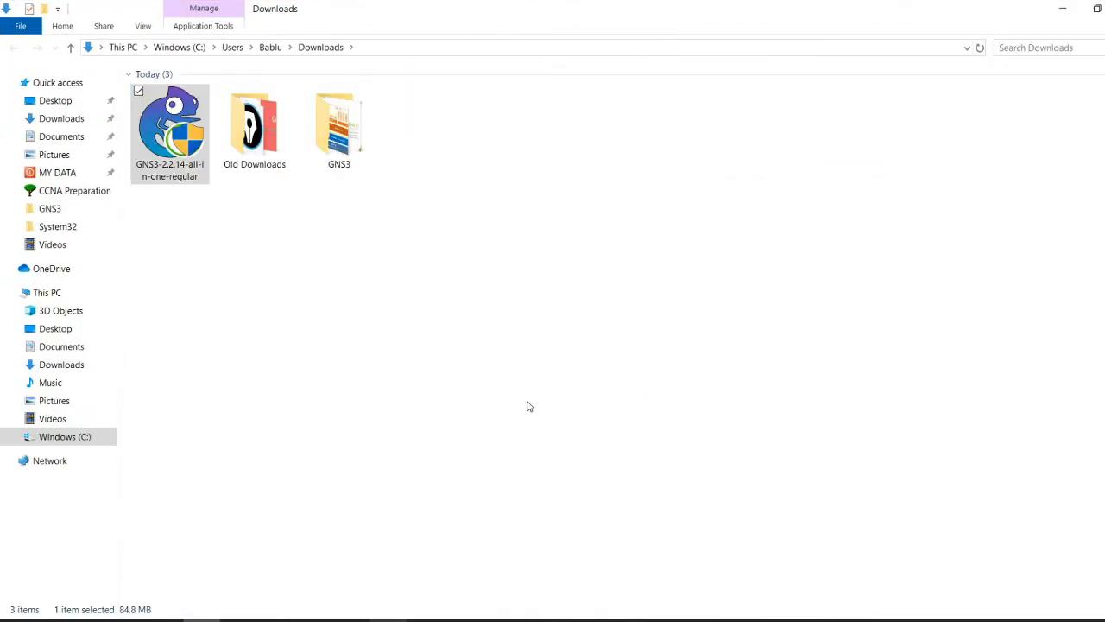
right_click(164, 153)
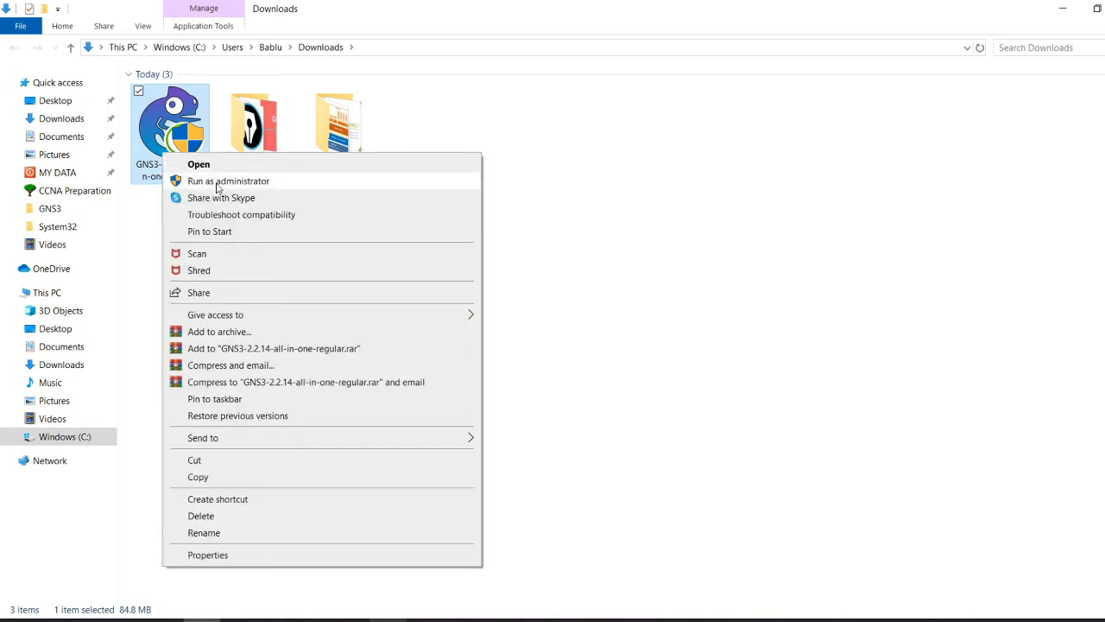
click(216, 184)
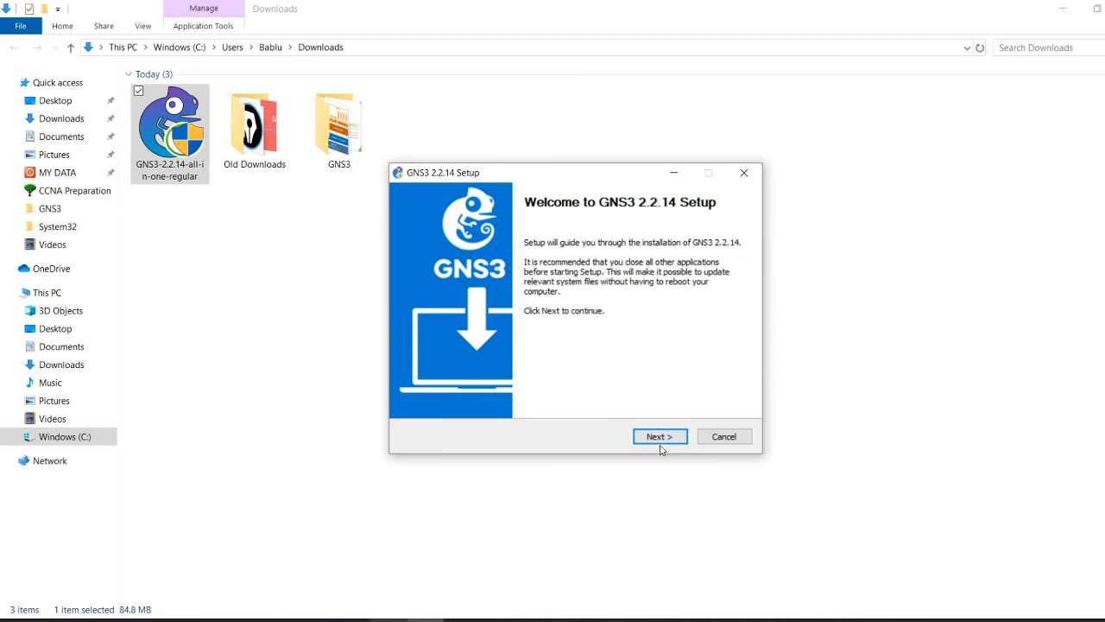
Proceed through the GNS3 2.2.14 setup with the Start Menu folder GNS3 and install to C:\Program Files\GNS3
click(662, 438)
click(660, 437)
click(660, 436)
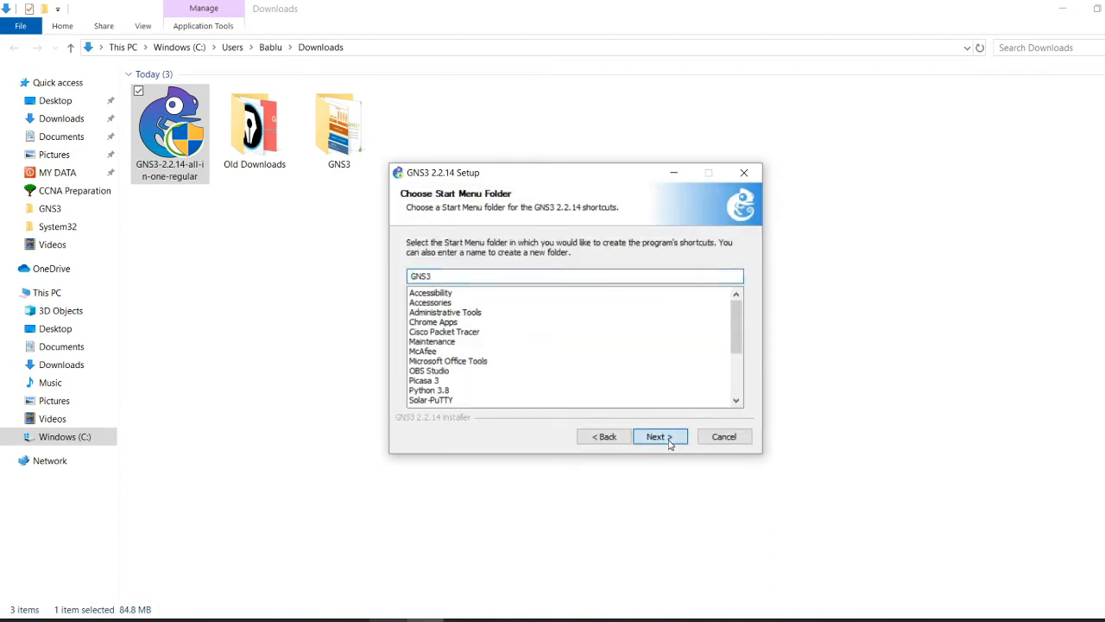
click(660, 437)
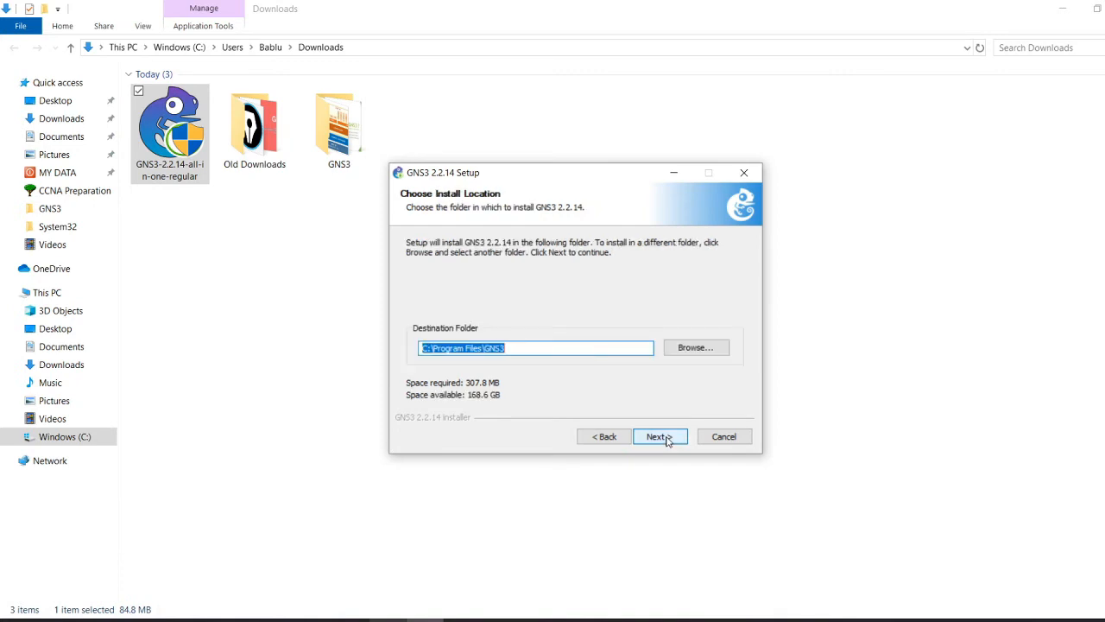
click(659, 437)
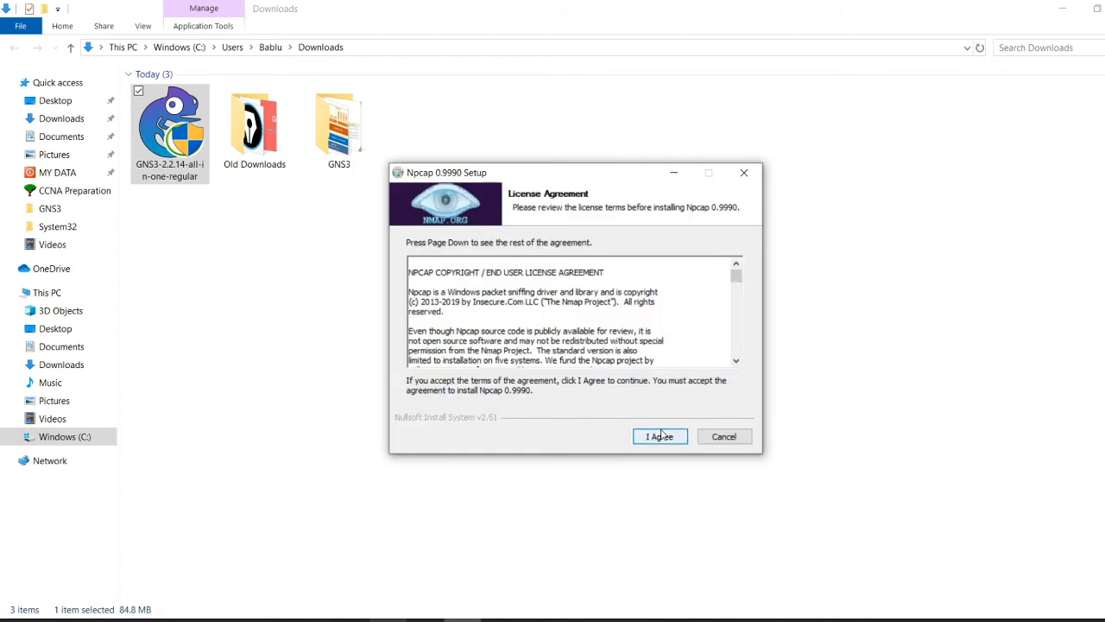
Accept the Npcap 0.9990 license and install it with raw 802.11 traffic support for wireless adapters
click(658, 439)
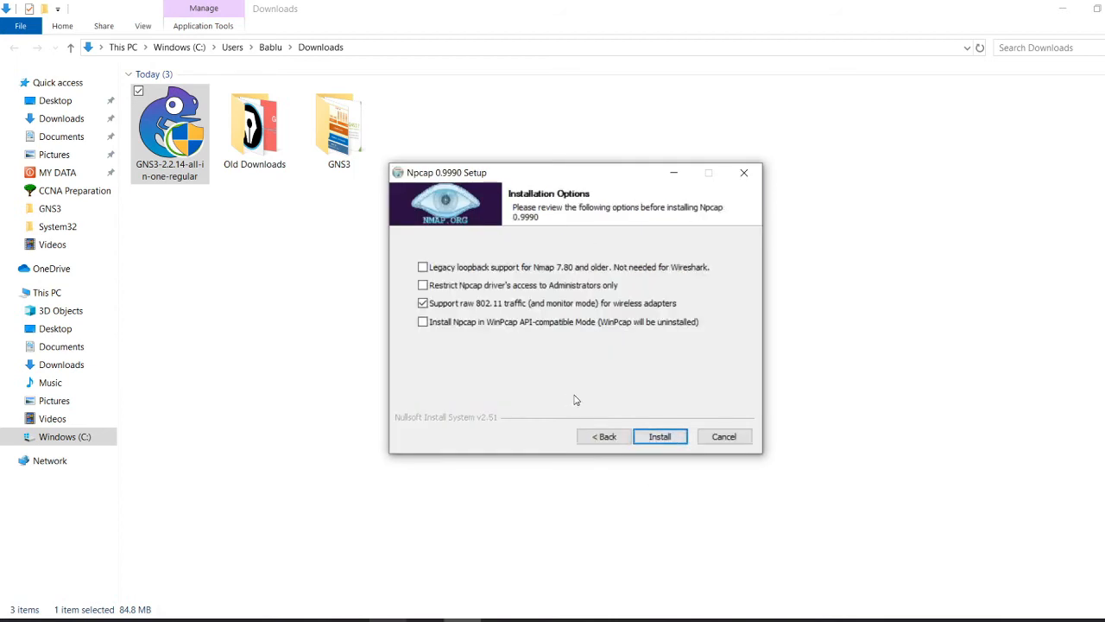
click(666, 441)
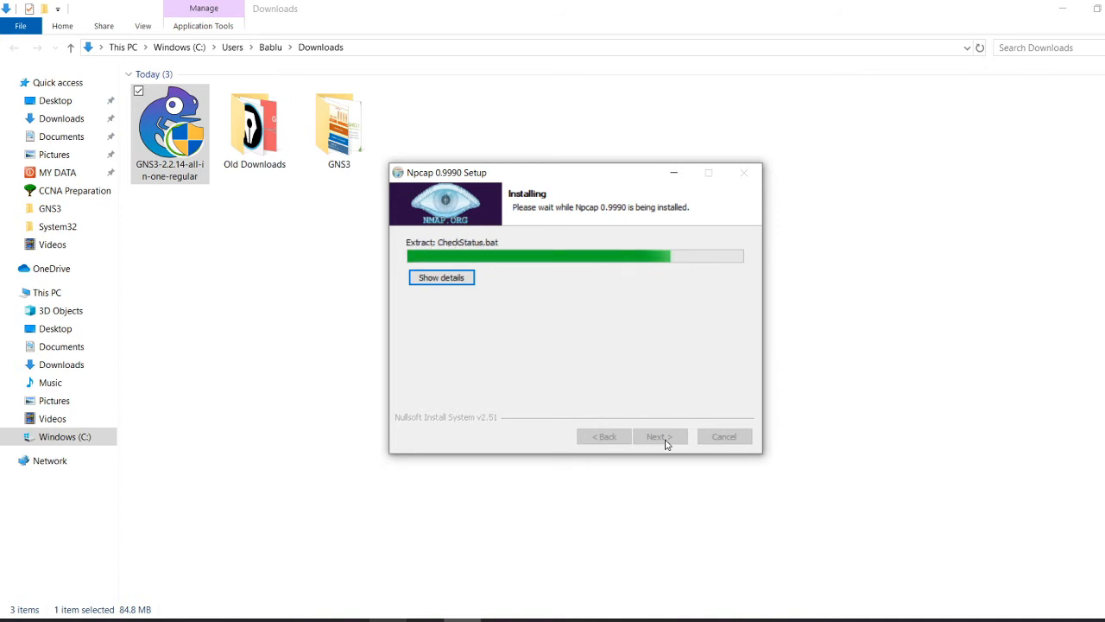
click(664, 441)
click(663, 442)
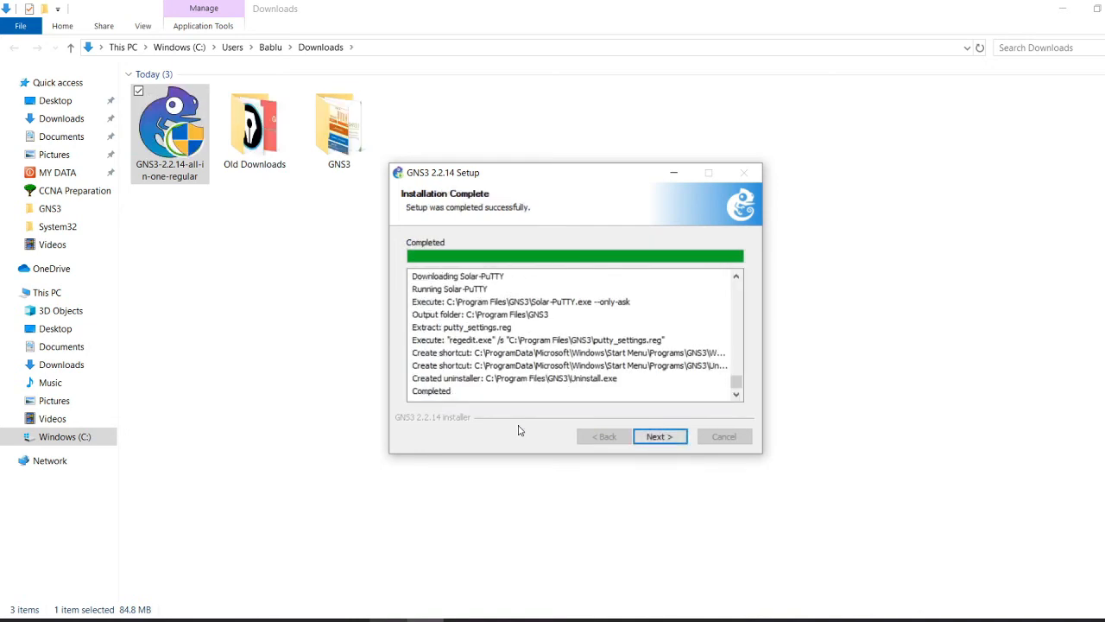
Decline the free Solarwinds Standard Toolset license and finish the GNS3 setup with Start GNS3 enabled
click(656, 437)
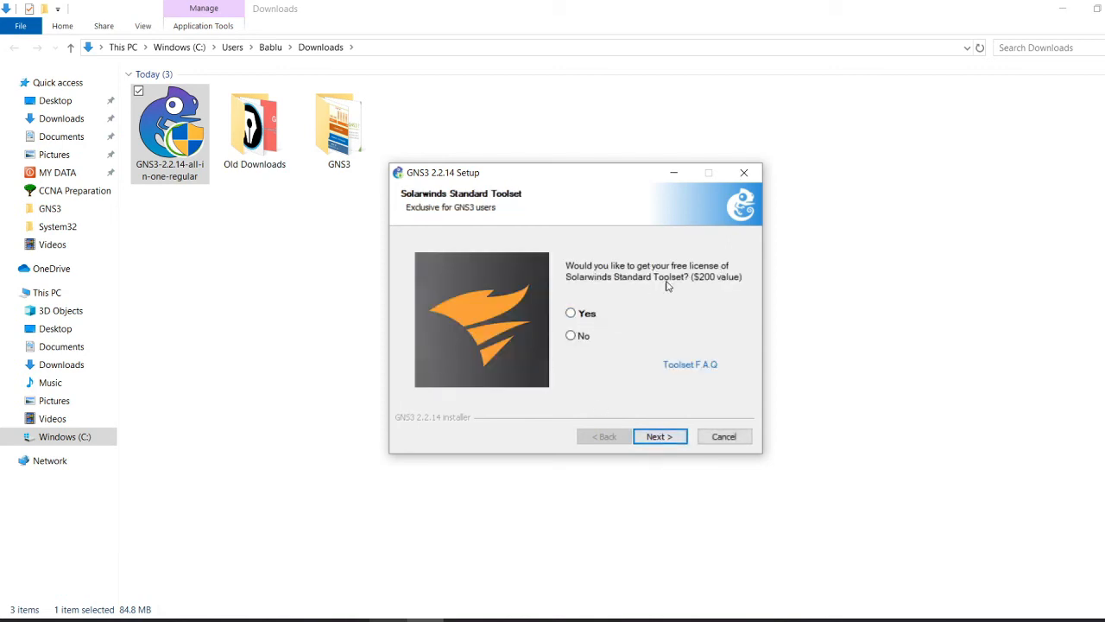
click(574, 339)
click(660, 436)
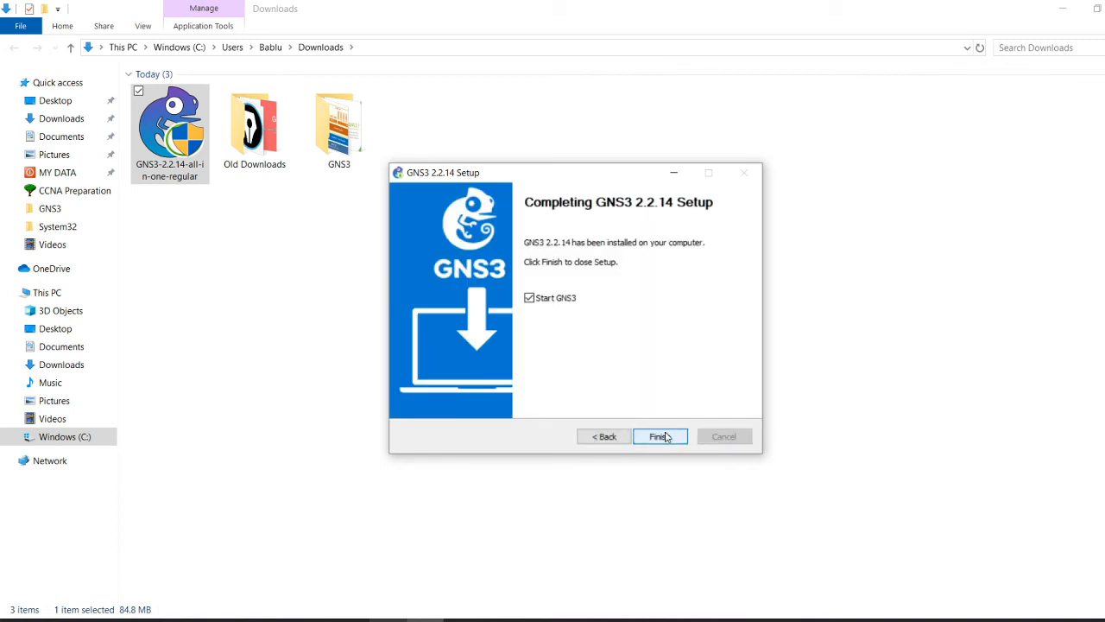
click(654, 438)
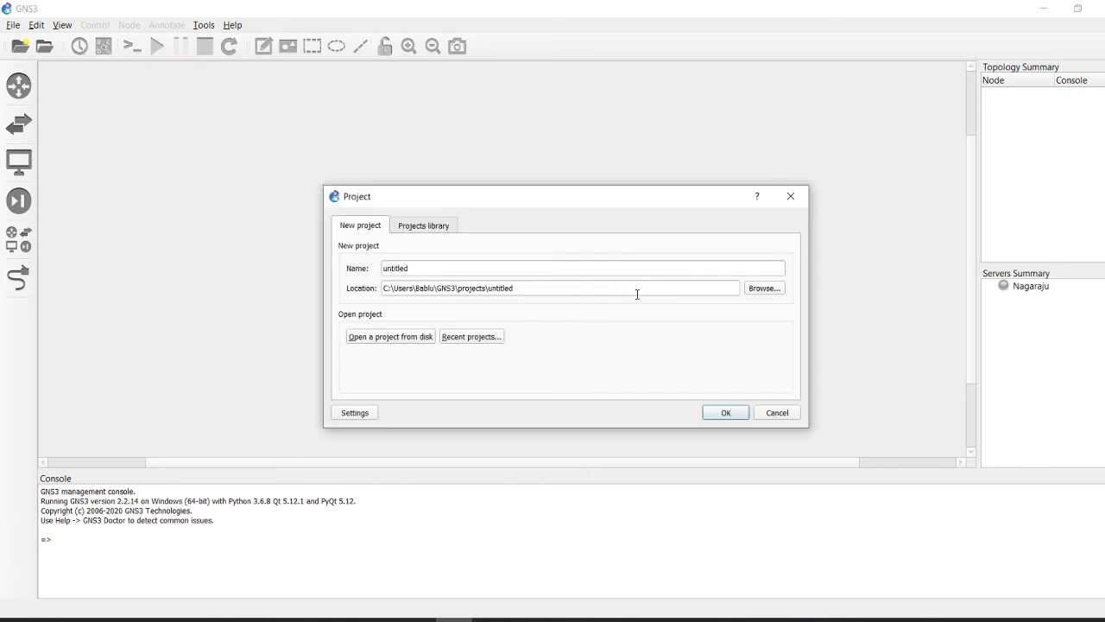
Create a new GNS3 project named project in the default projects location
text(project)
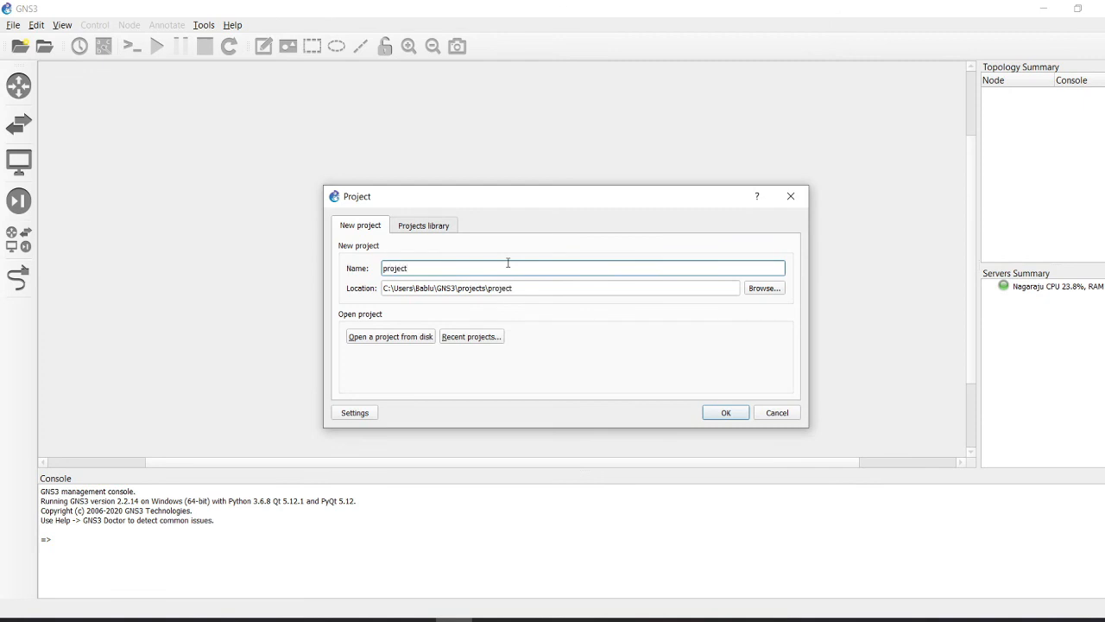
key(Return)
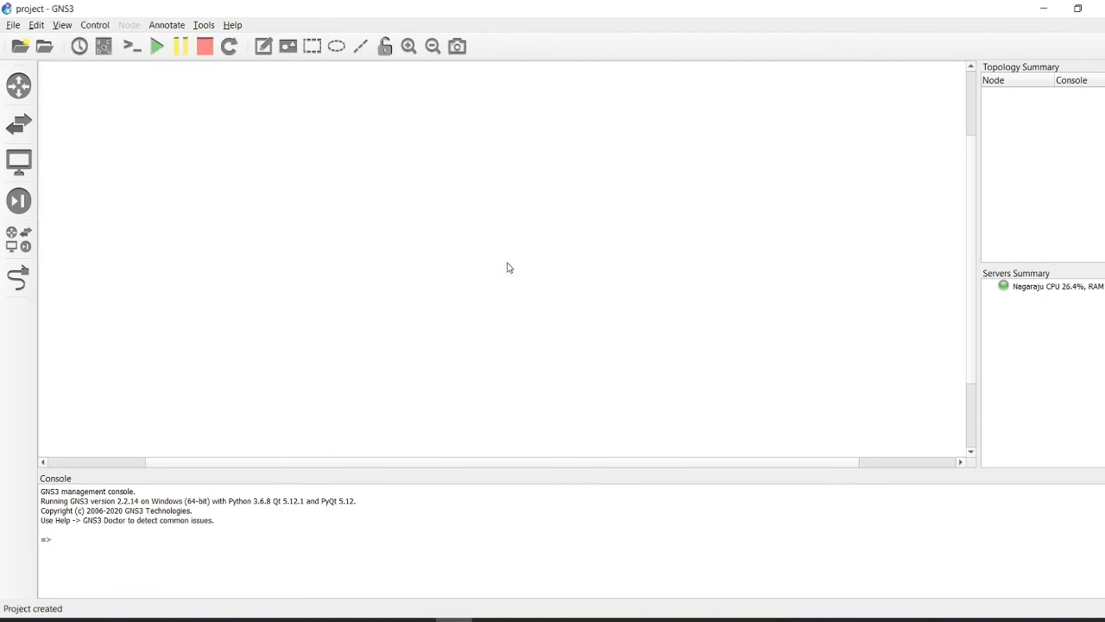
Place an Ethernet switch, an Ethernet hub and a VPCS node in the project workspace
click(14, 128)
drag(111, 139, 314, 170)
drag(148, 121, 370, 143)
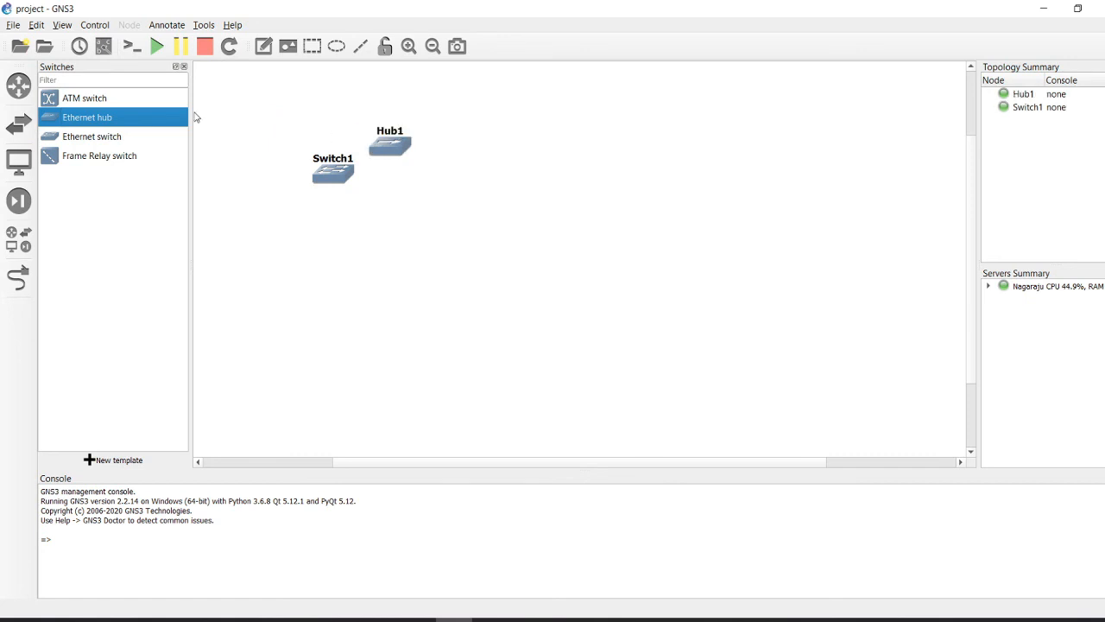
click(19, 85)
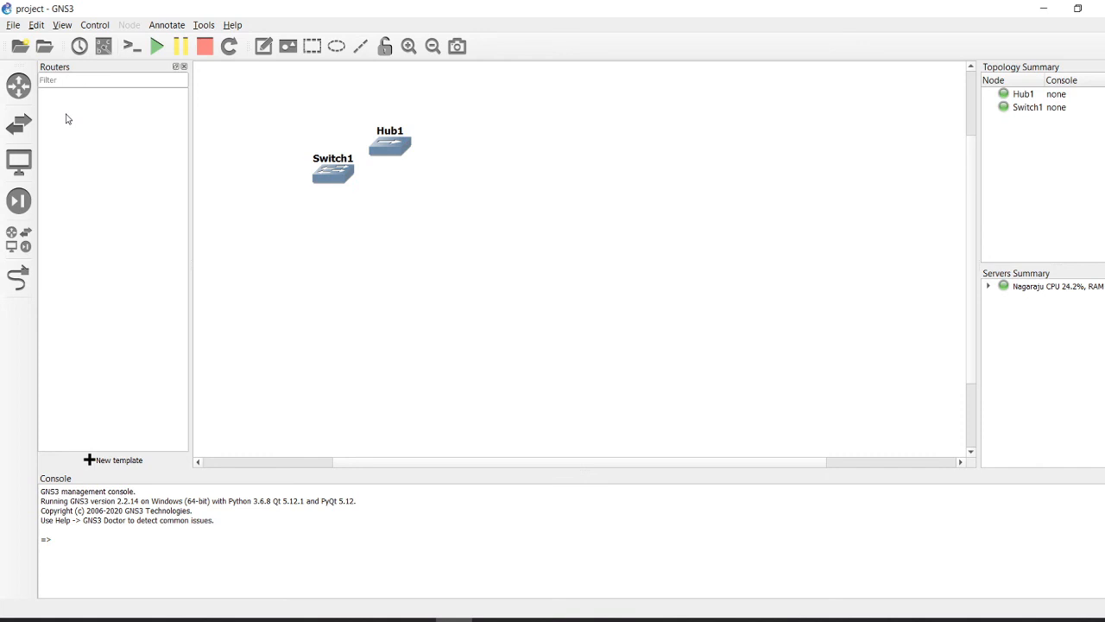
click(19, 239)
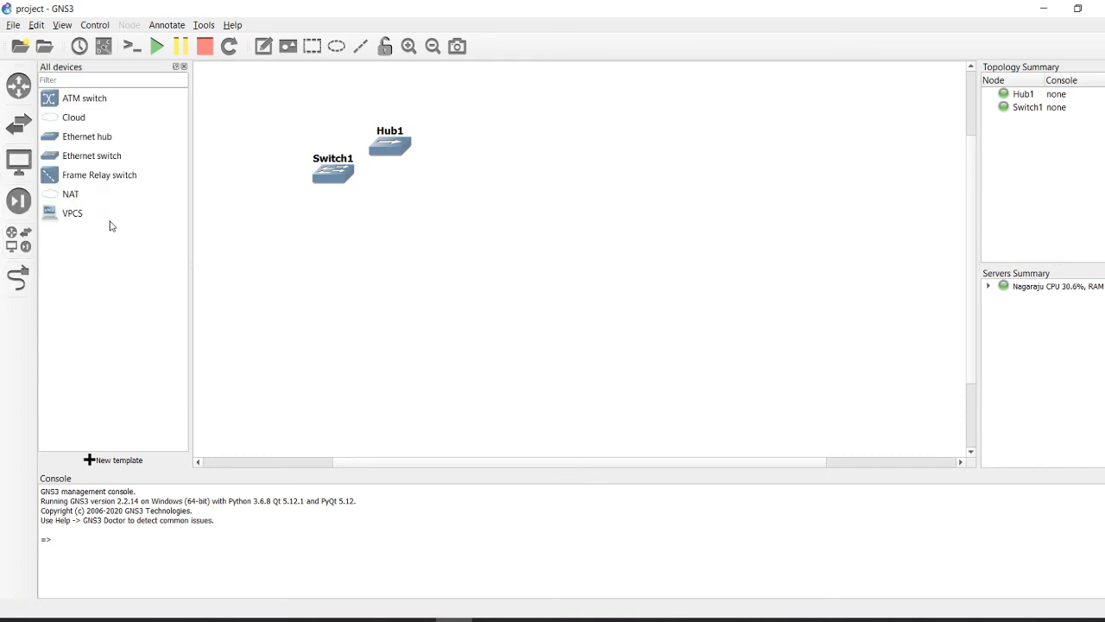
drag(82, 216, 294, 288)
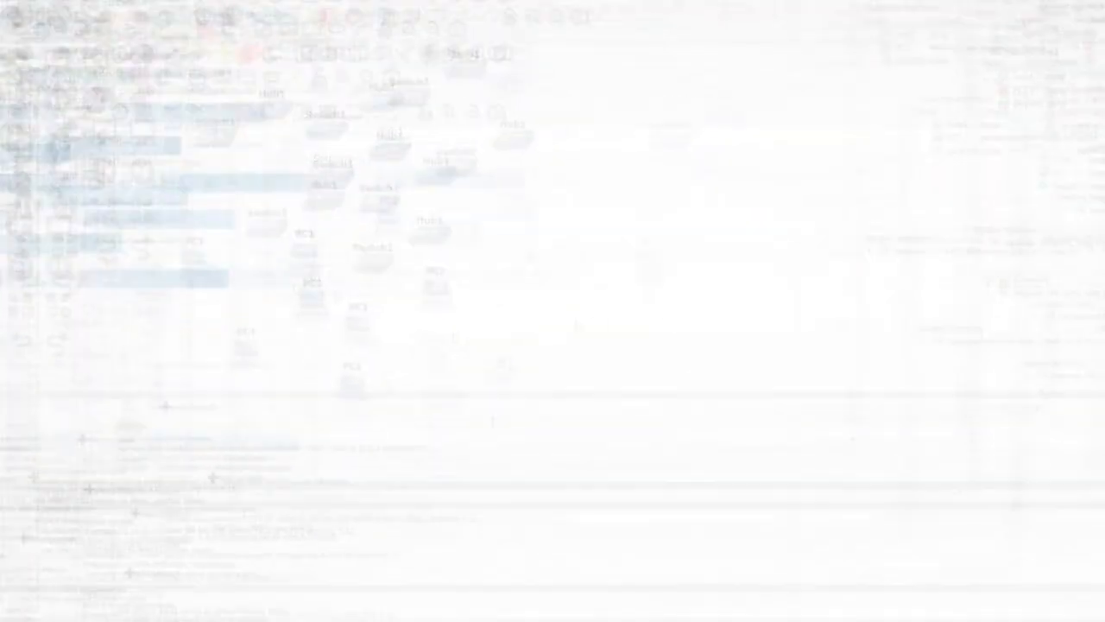
Open the GNS3 VM settings in the application preferences
click(12, 7)
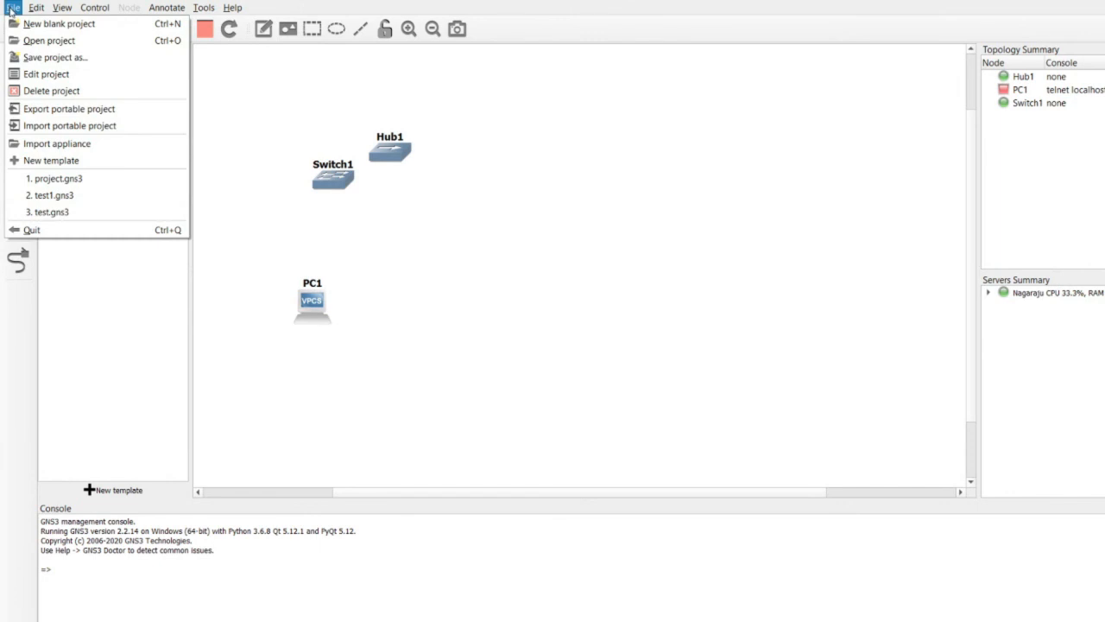
mouse_move(78, 7)
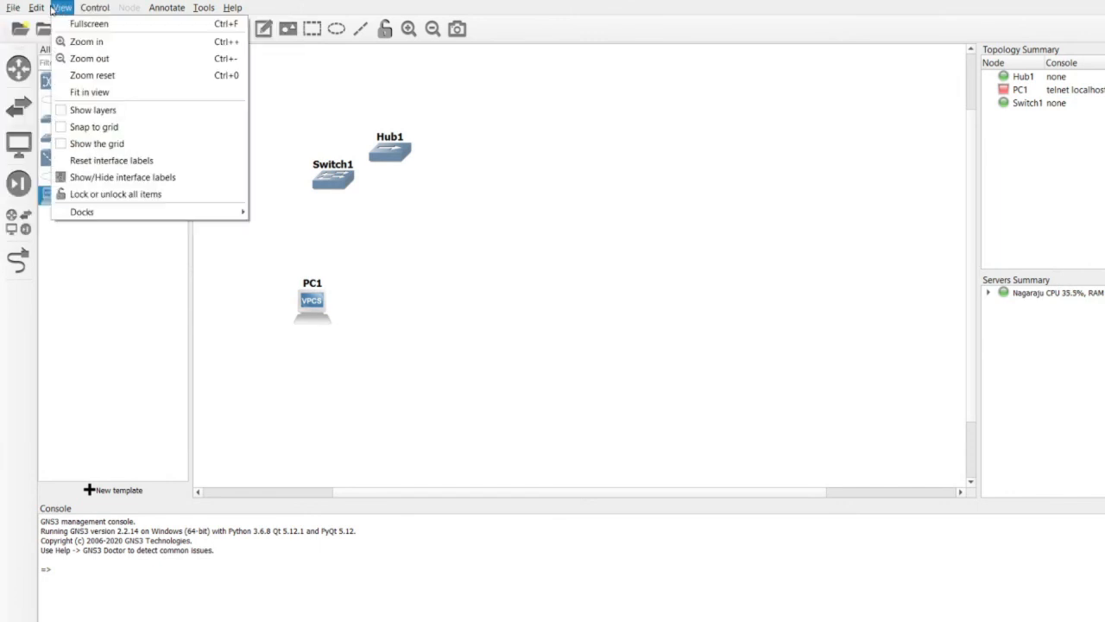
mouse_move(36, 8)
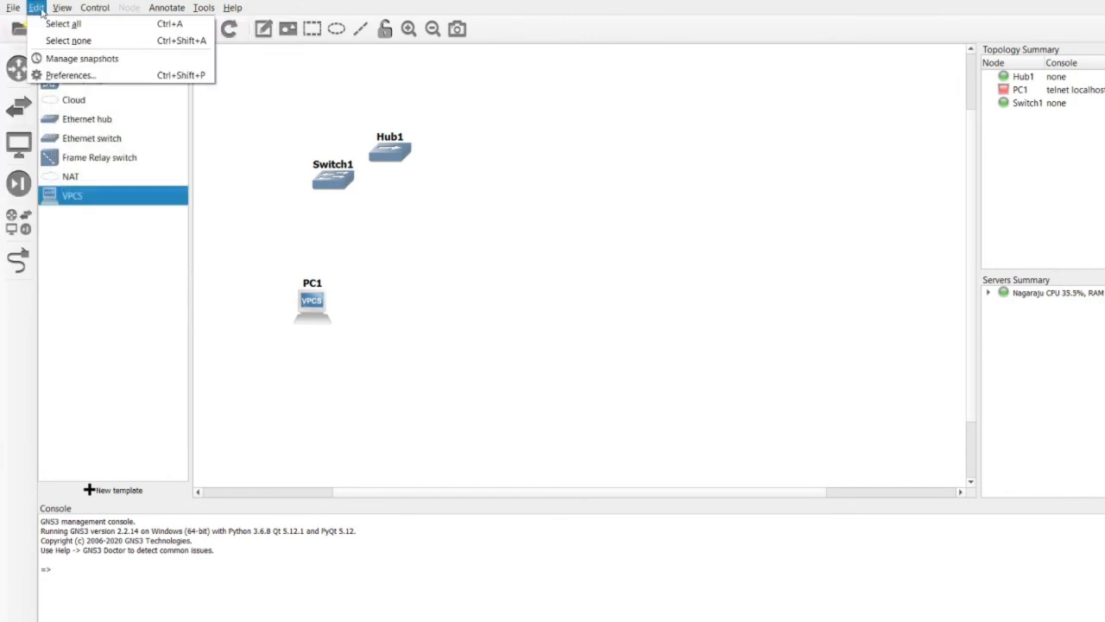
click(48, 75)
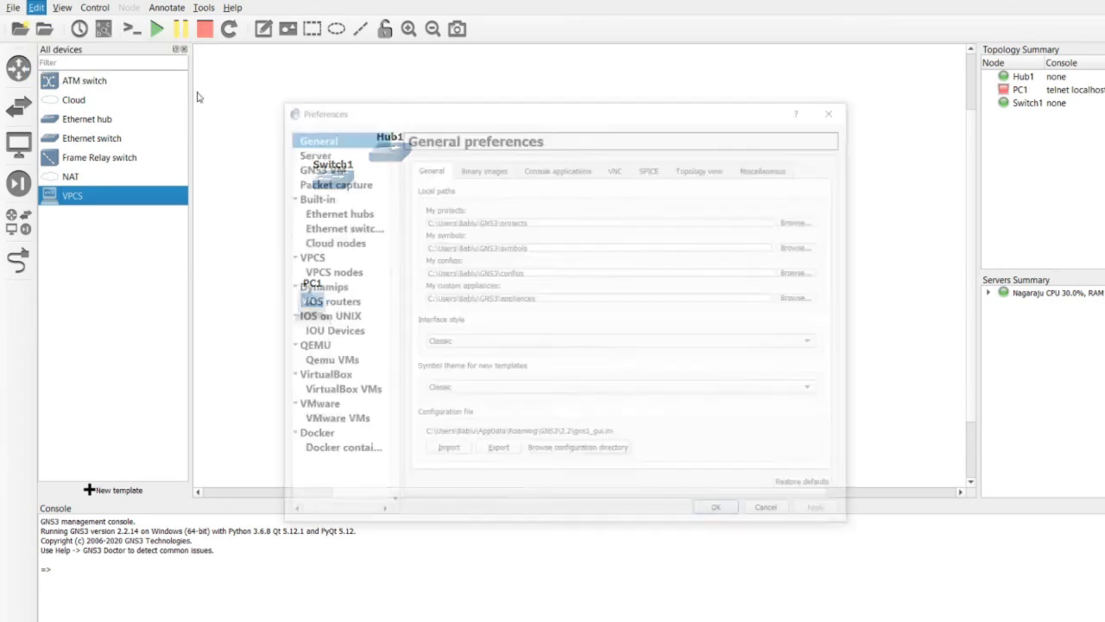
click(337, 167)
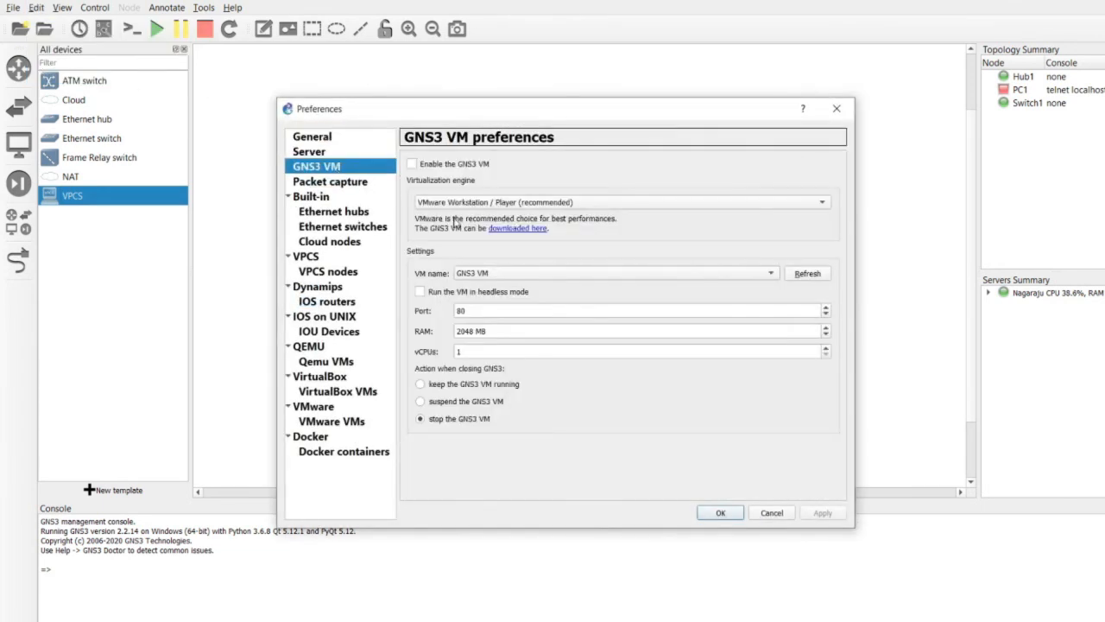